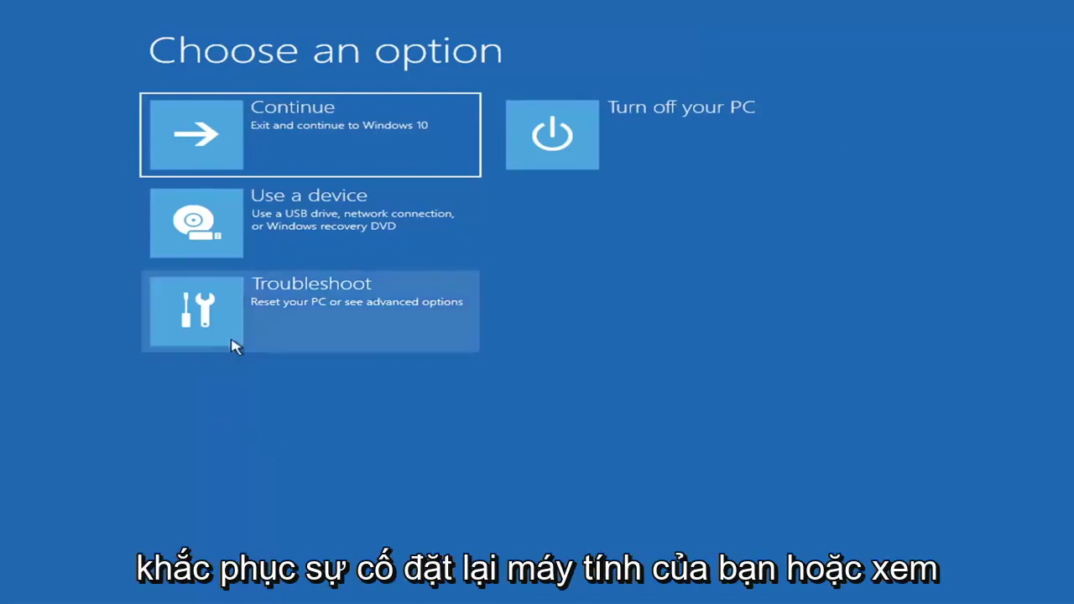
Run Startup Repair from the advanced troubleshooting options
click(401, 319)
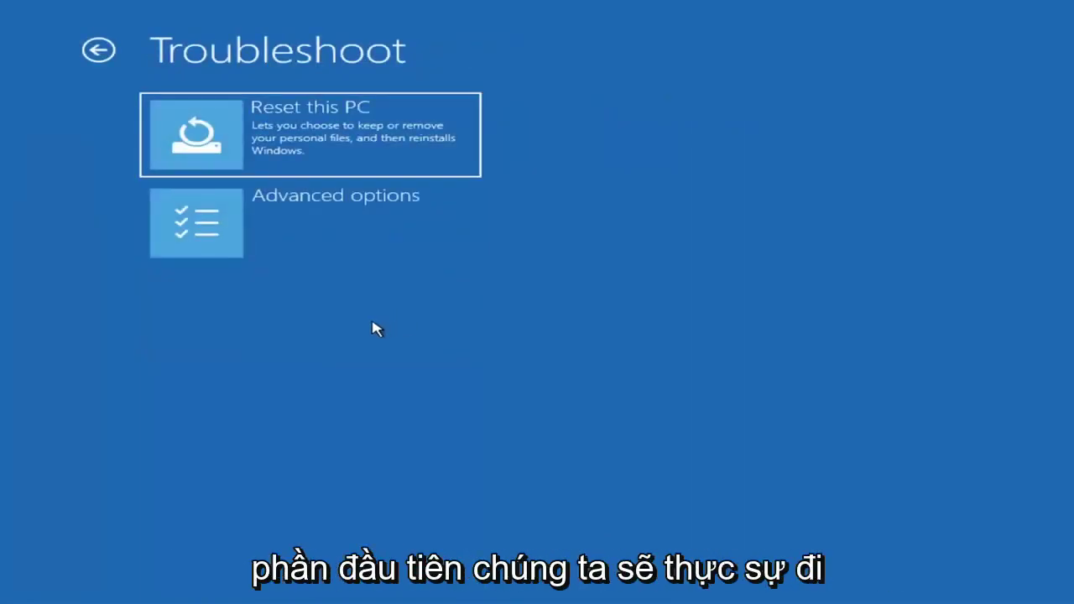
click(335, 232)
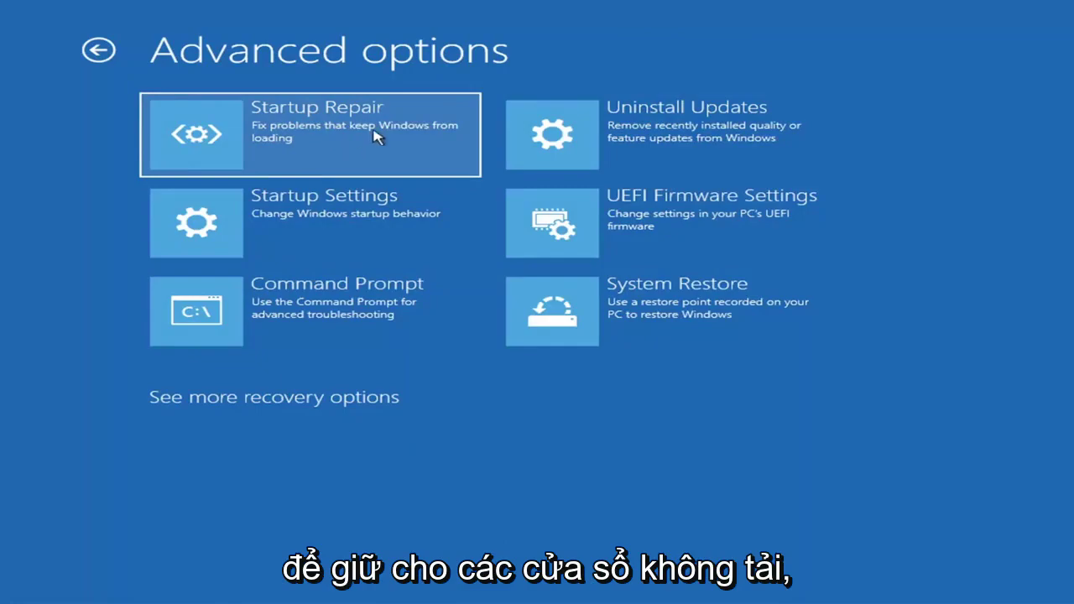
click(290, 141)
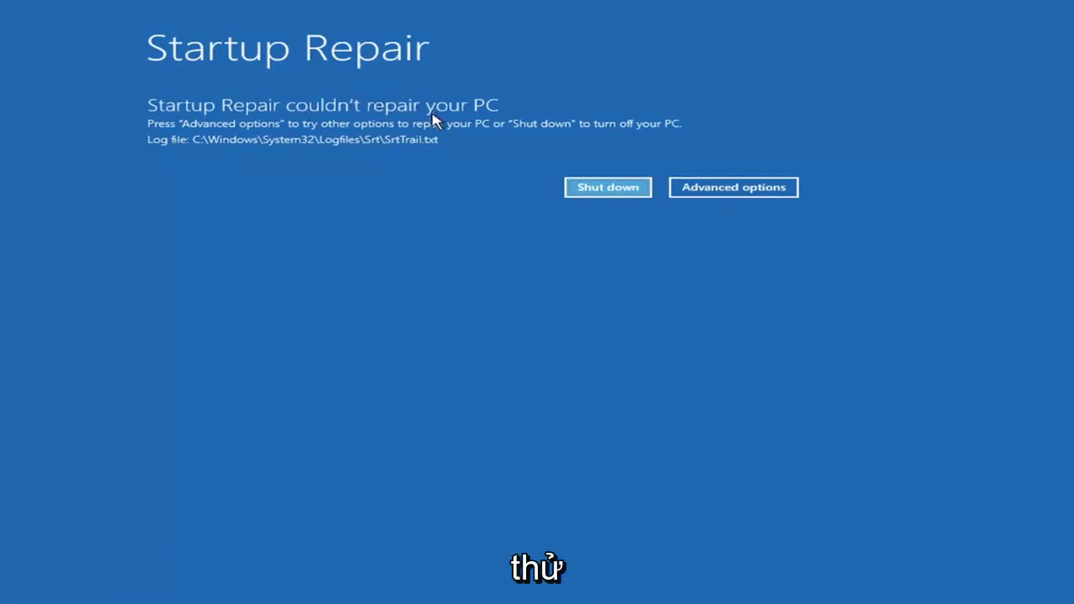
Return to the advanced troubleshooting options and review the Startup Settings and Uninstall Updates pages without applying anything
click(747, 188)
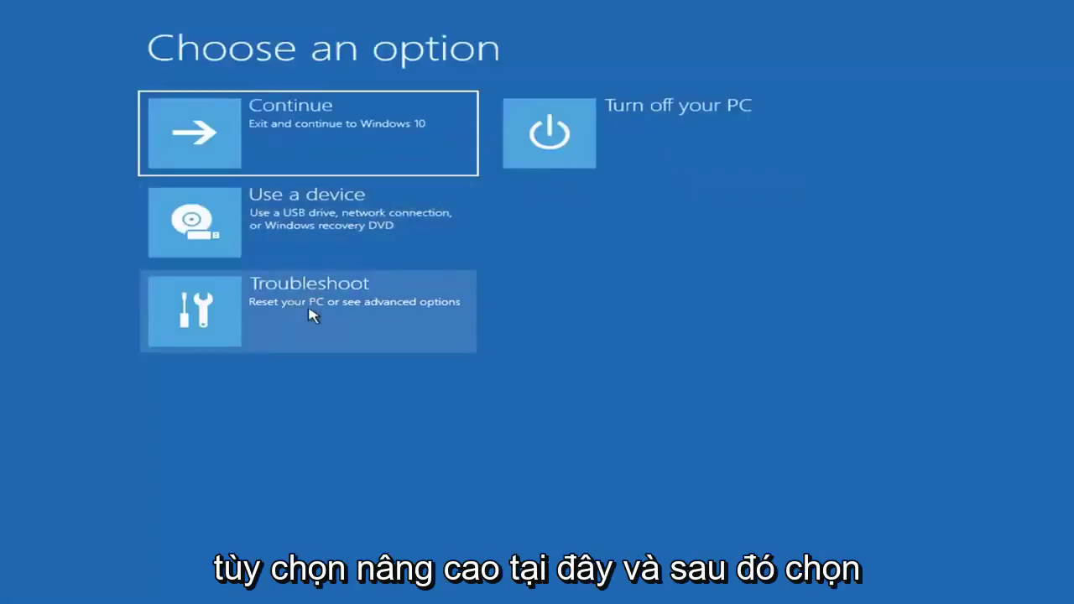
click(269, 319)
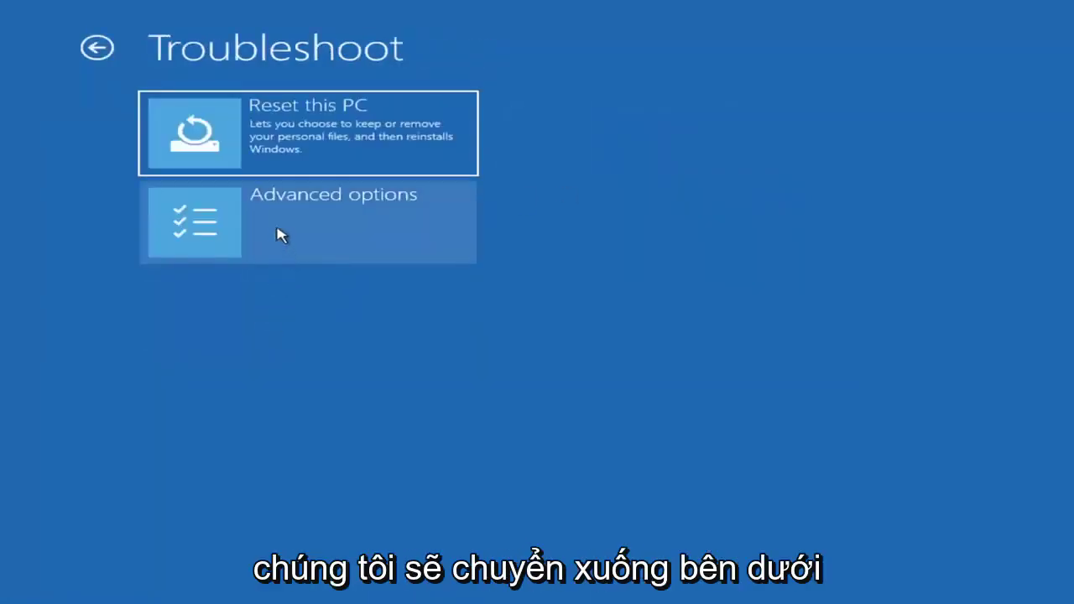
click(281, 235)
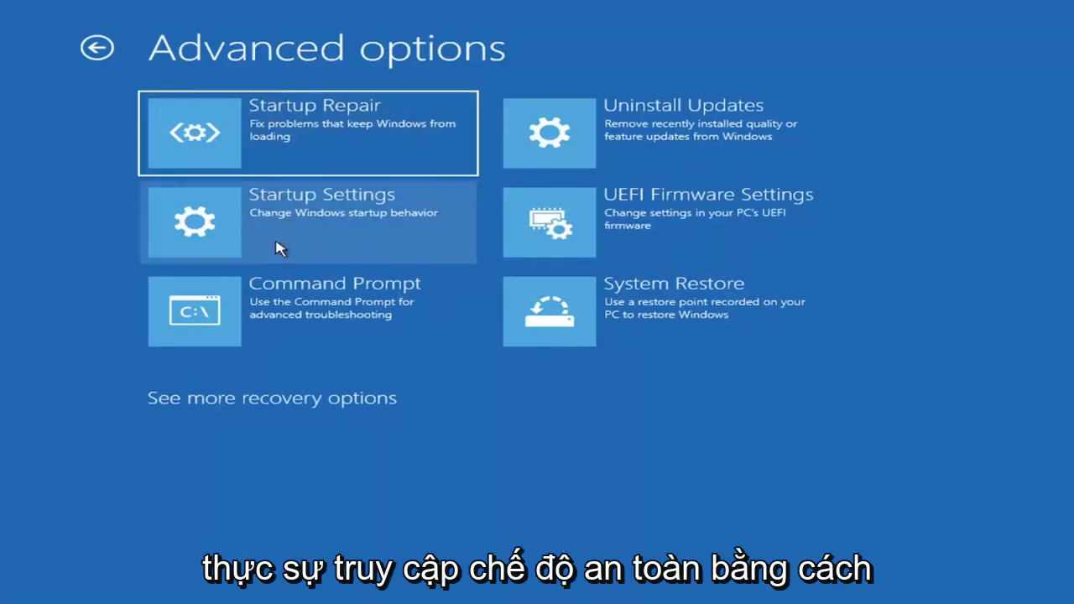
click(275, 223)
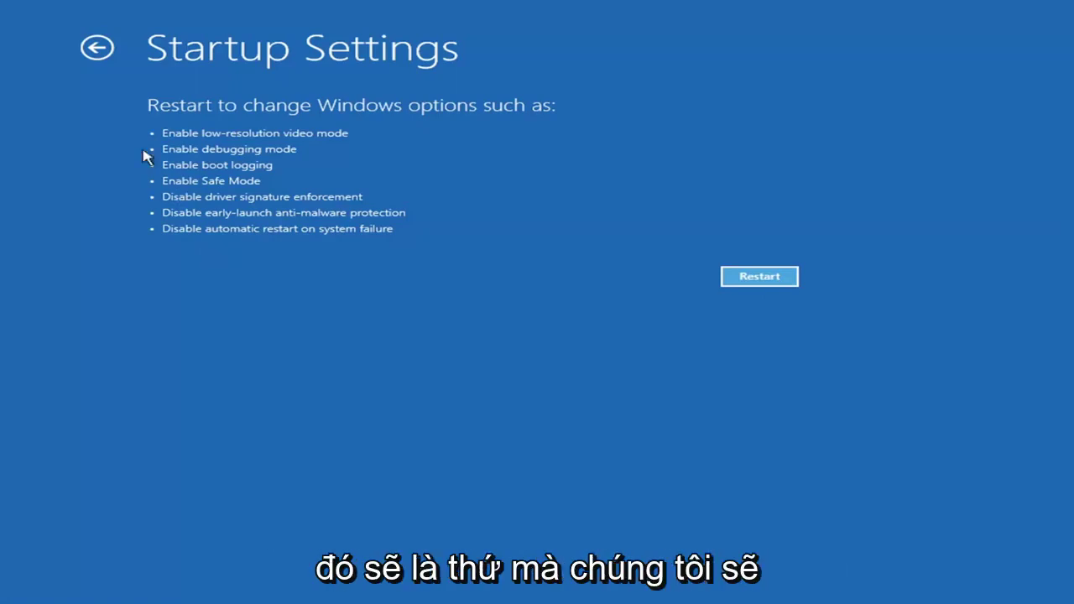
click(87, 48)
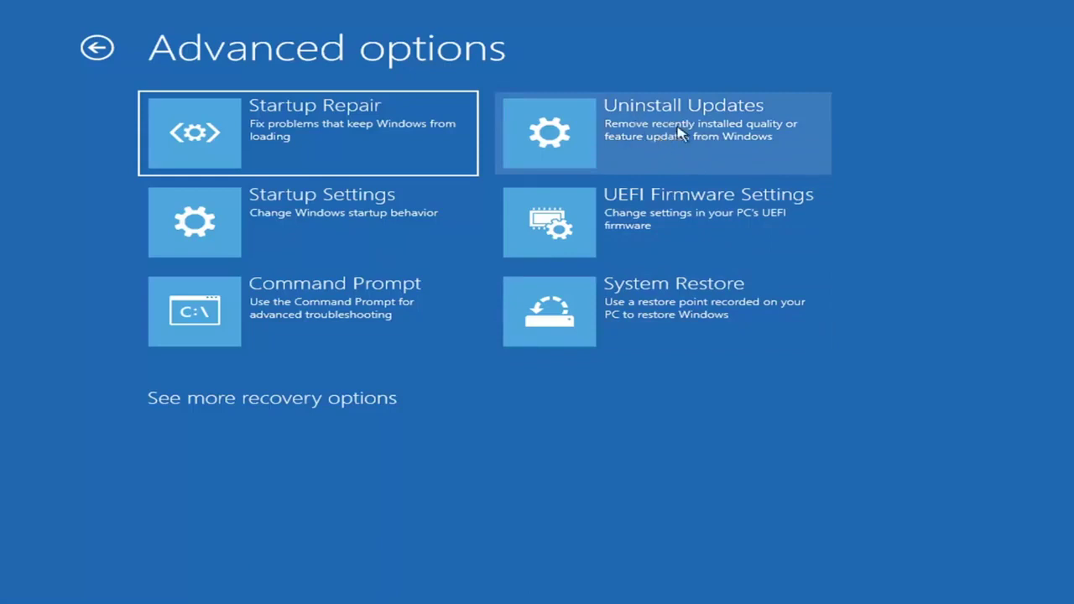
click(627, 139)
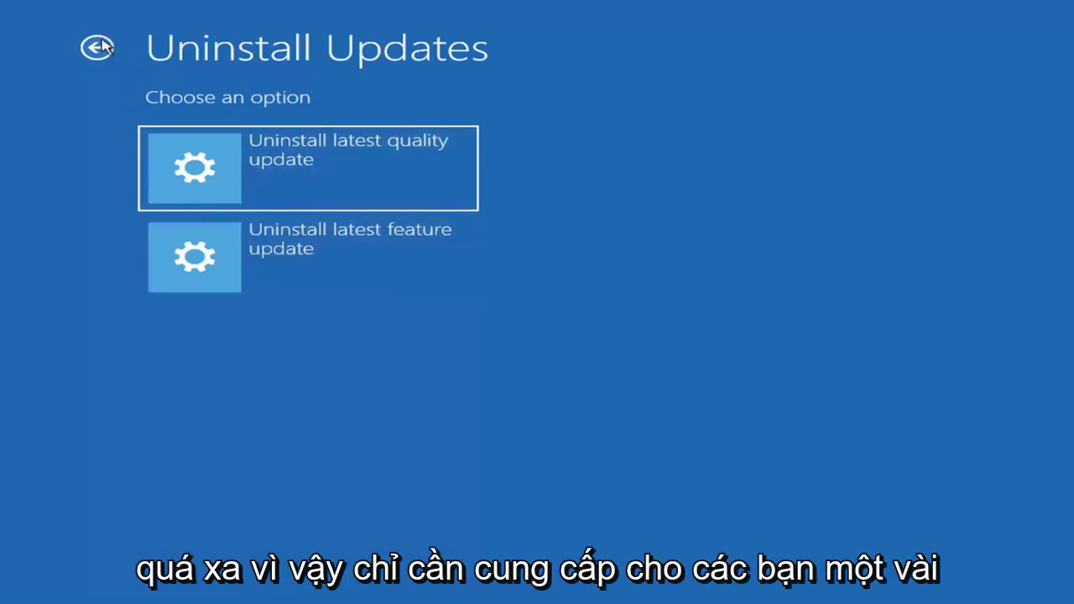
click(98, 47)
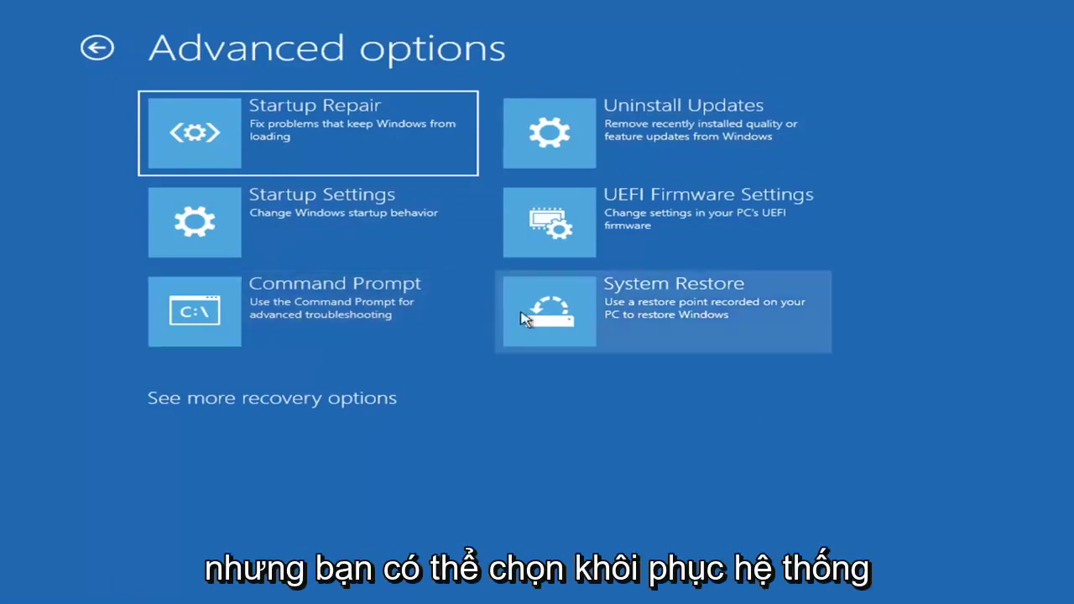
Restore the system to the "Before Updates" restore point of 7/9/2021 12:37:05 PM, restarting the computer and dismissing the completion notice
click(699, 327)
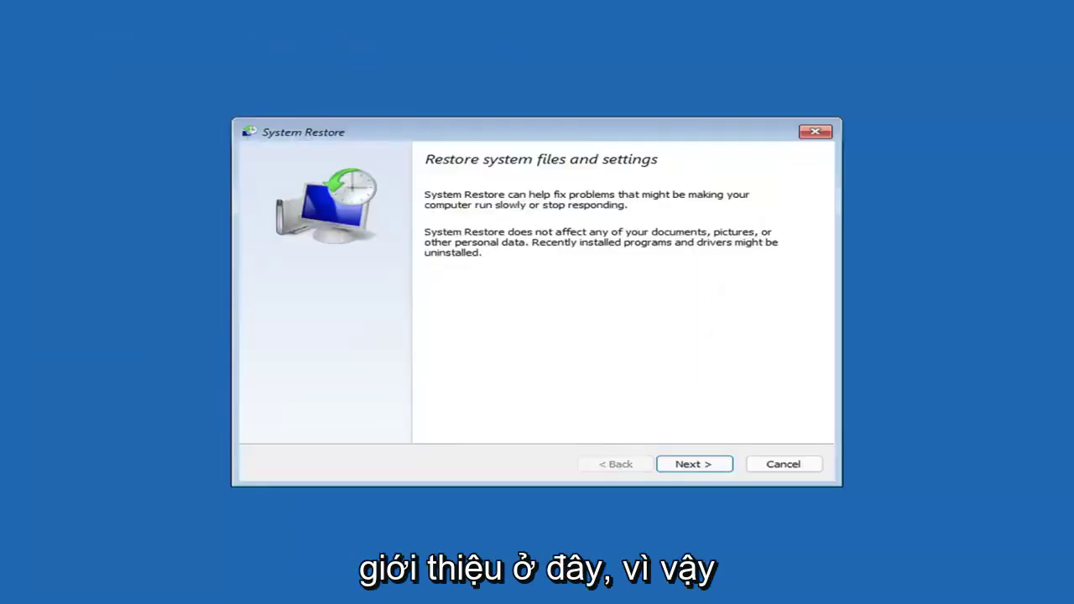
click(690, 464)
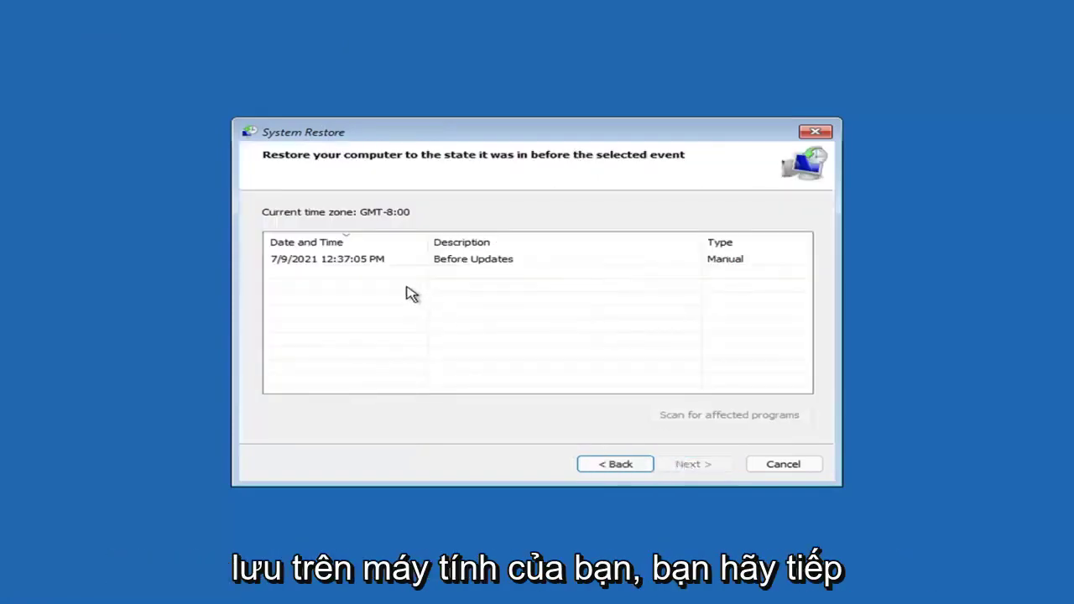
click(335, 267)
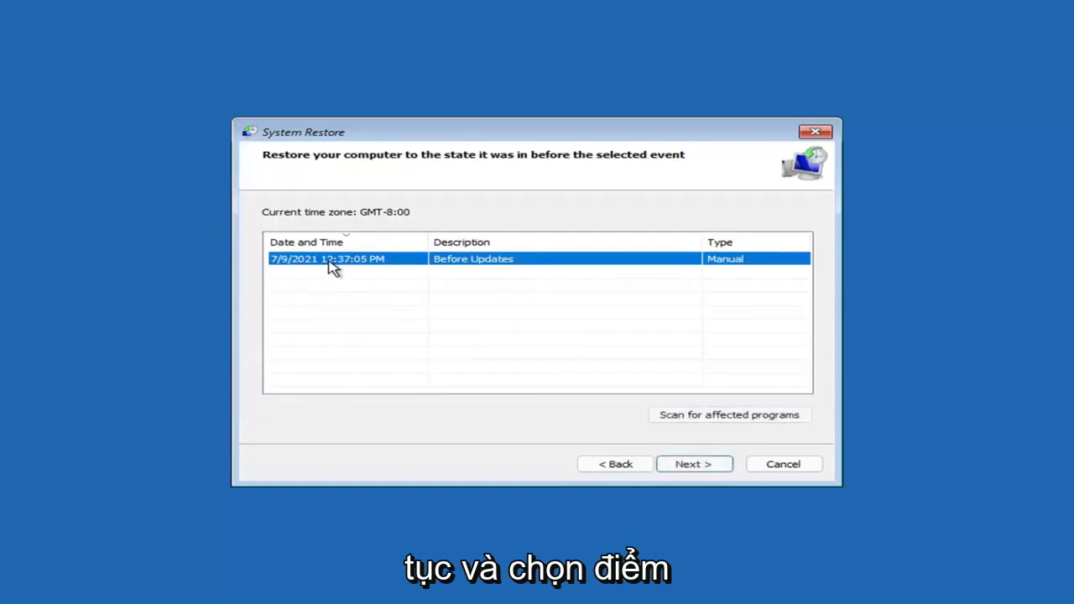
click(705, 466)
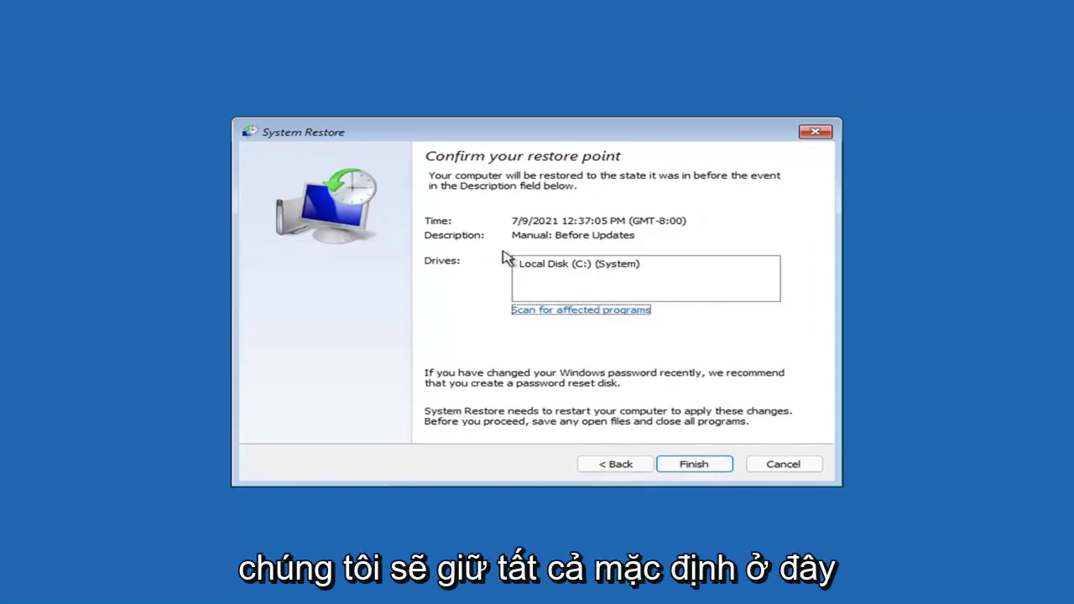
click(694, 468)
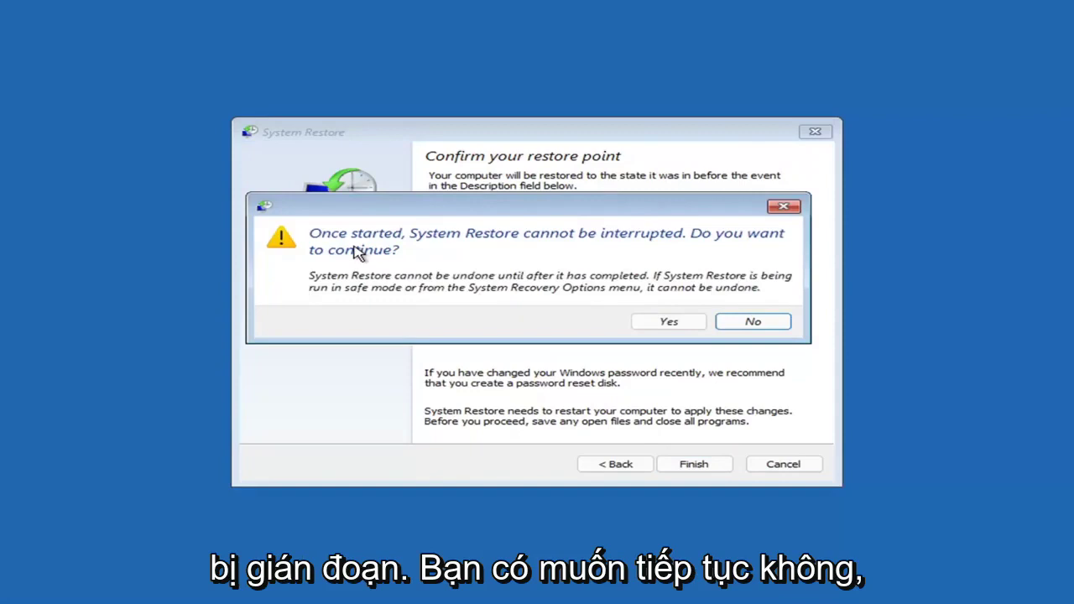
click(669, 325)
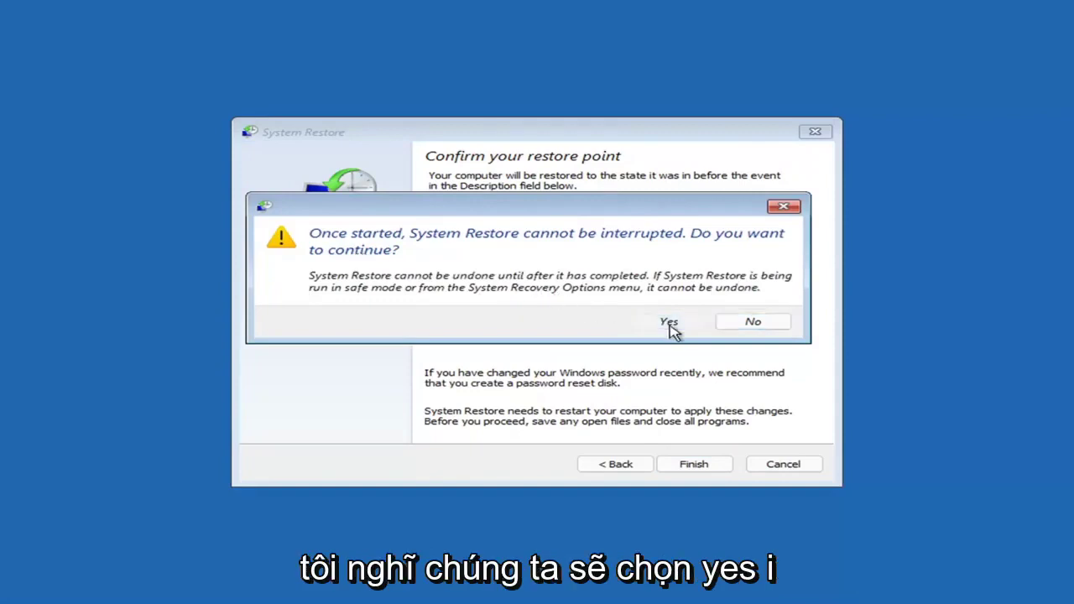
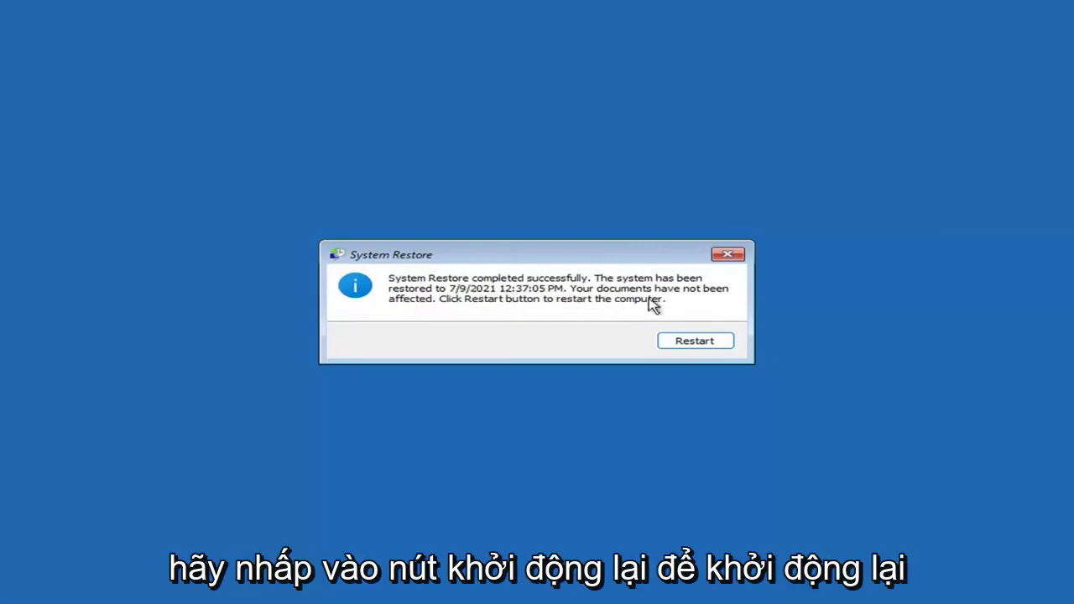
click(687, 342)
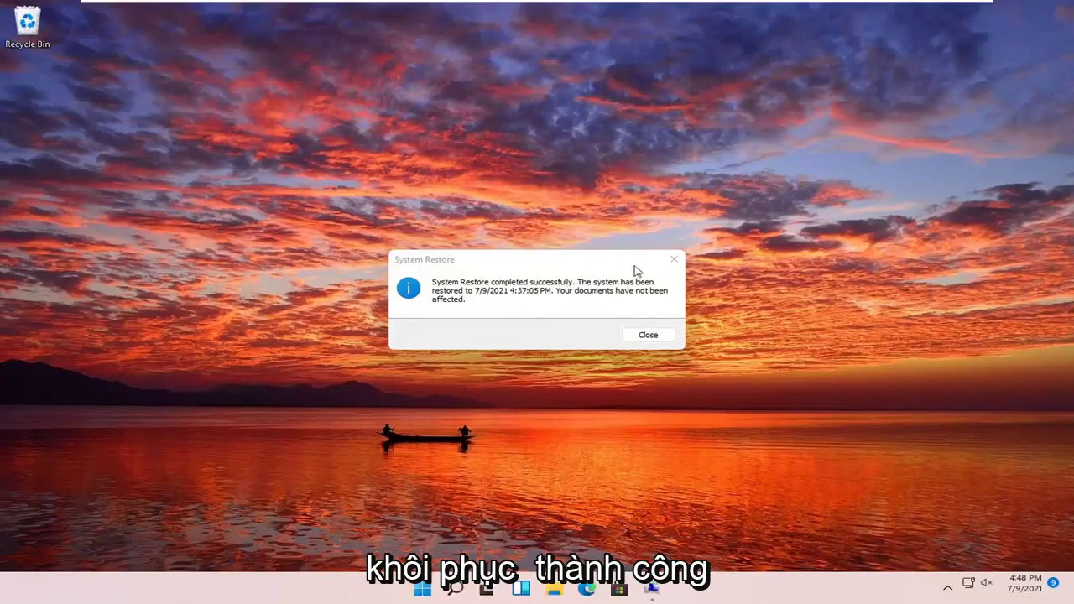
click(674, 259)
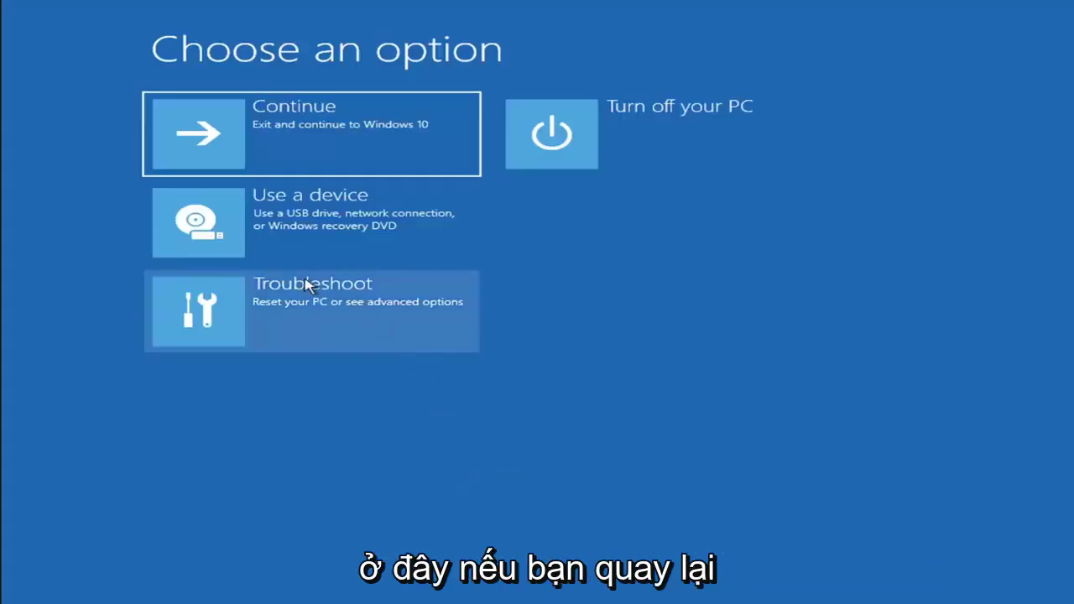
Review the Reset this PC choices under Troubleshoot and return to the main recovery options
click(314, 319)
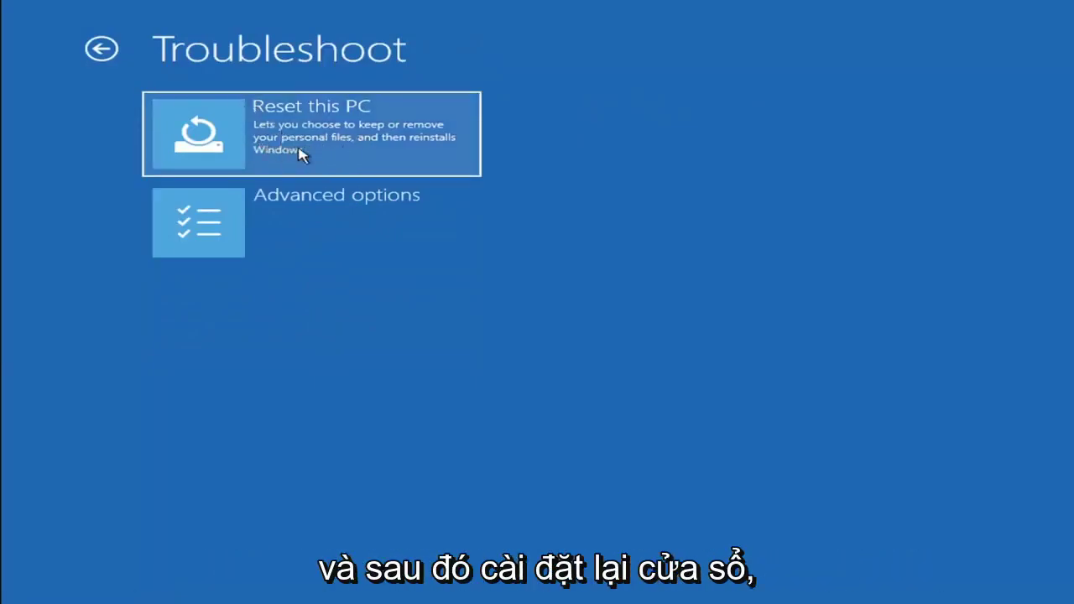
click(353, 153)
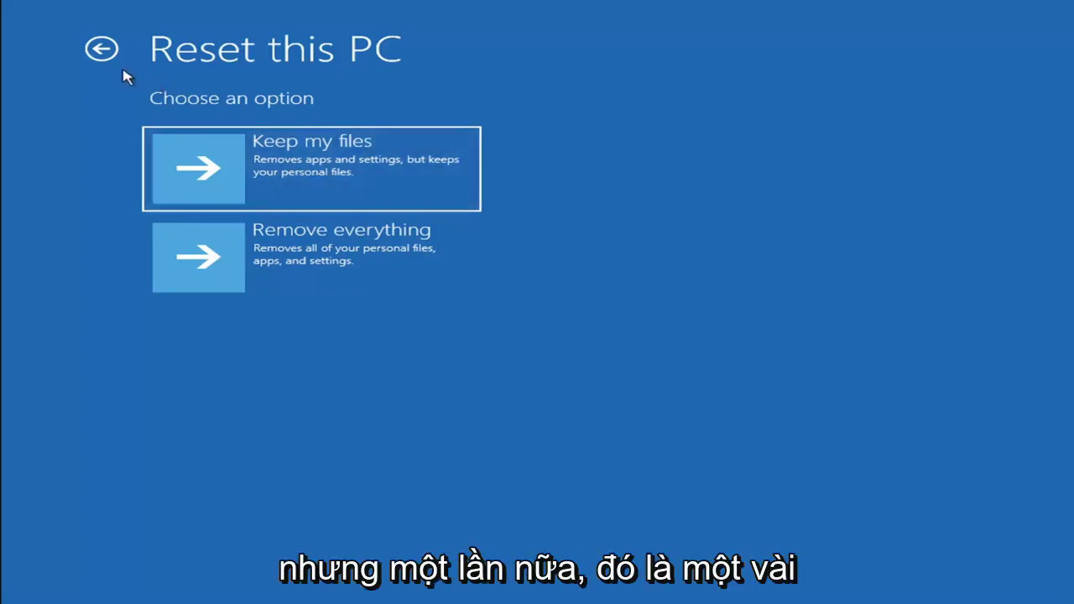
click(101, 50)
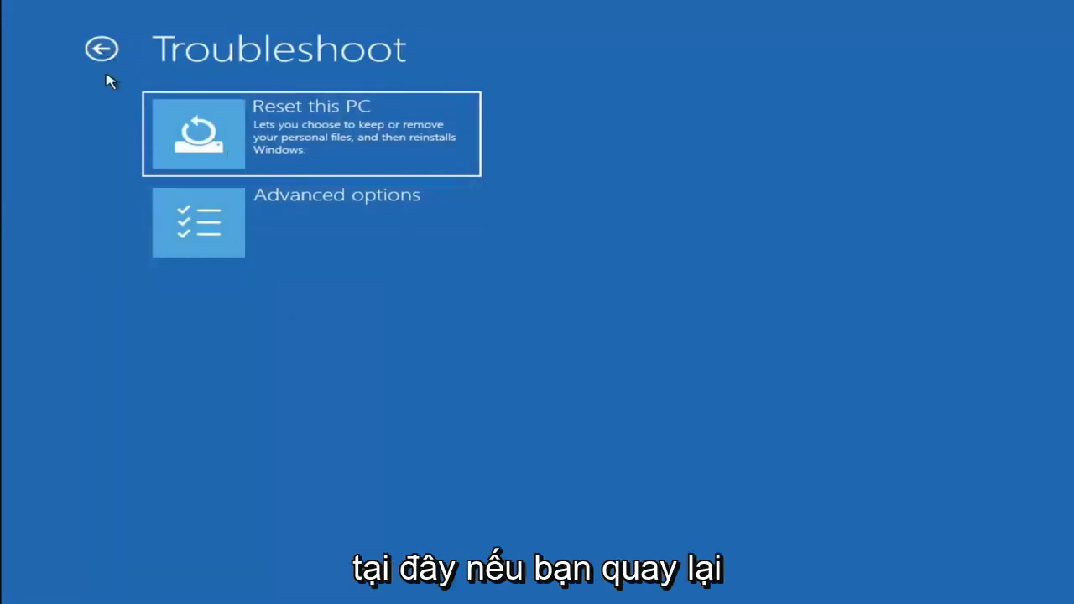
click(101, 50)
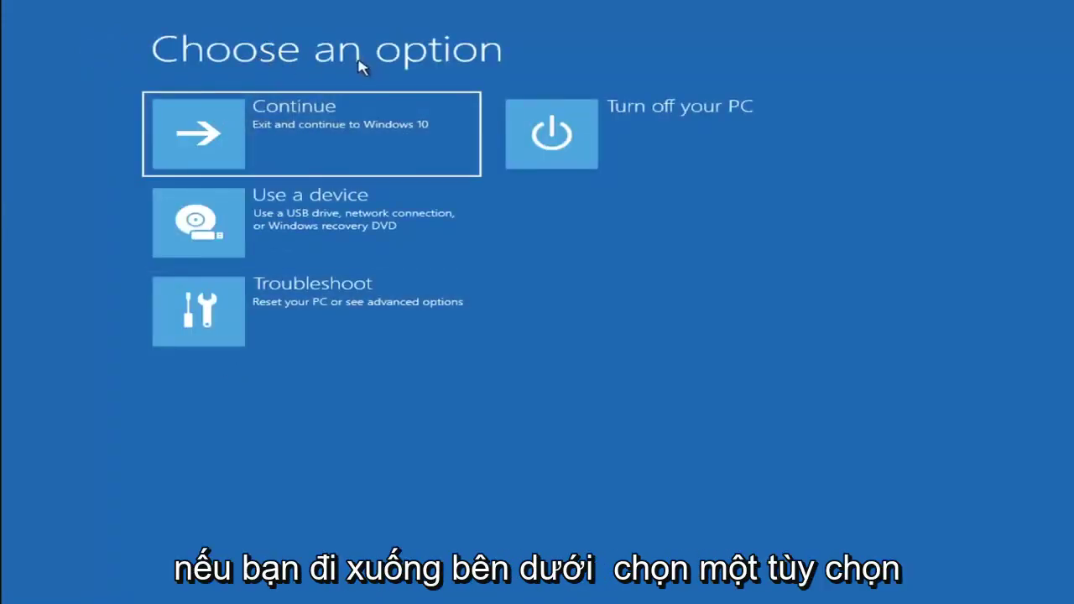
Open Command Prompt from the advanced troubleshooting options
click(326, 315)
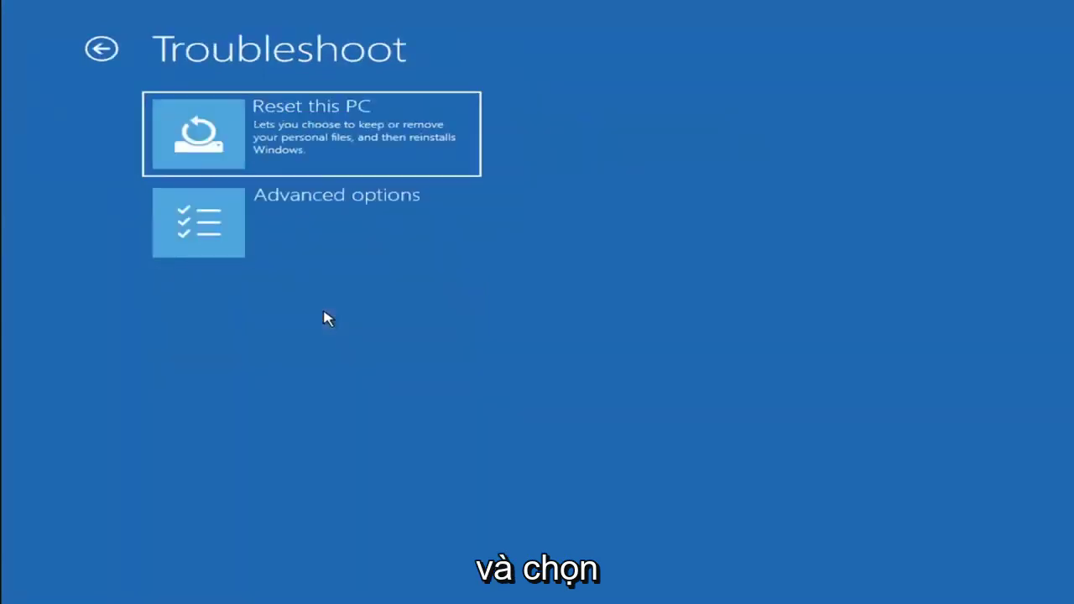
click(324, 232)
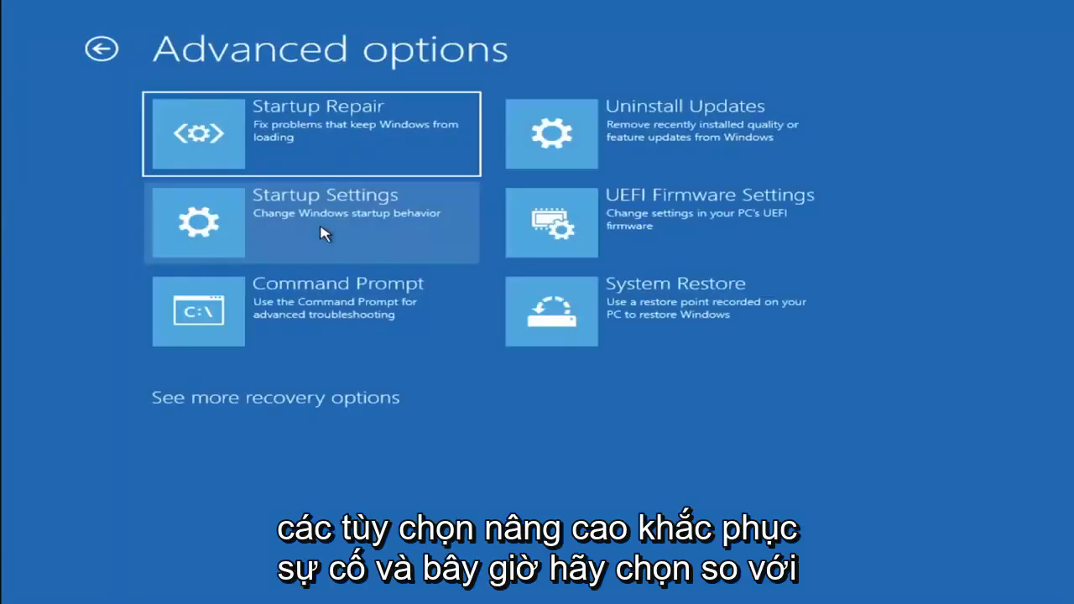
click(299, 327)
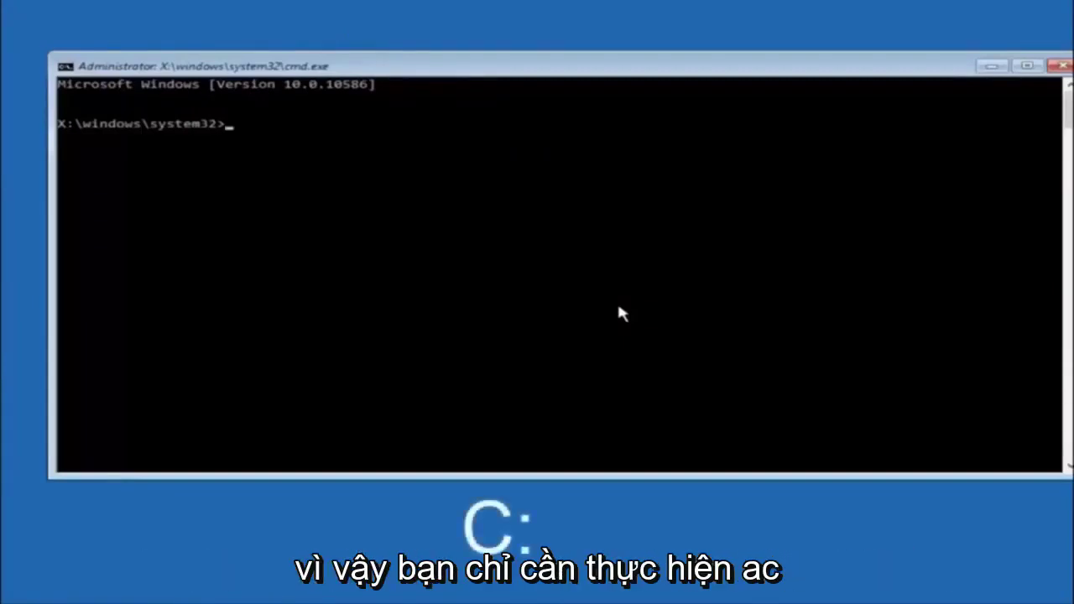
Switch to the C: drive and list its root directory with dir
text(c)
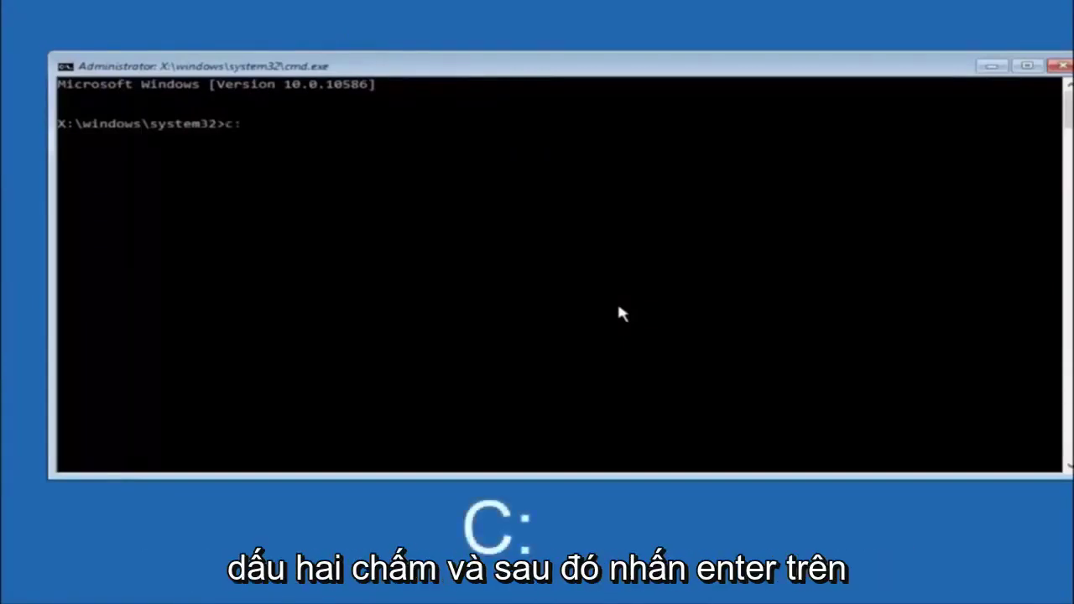
text(:)
key(Return)
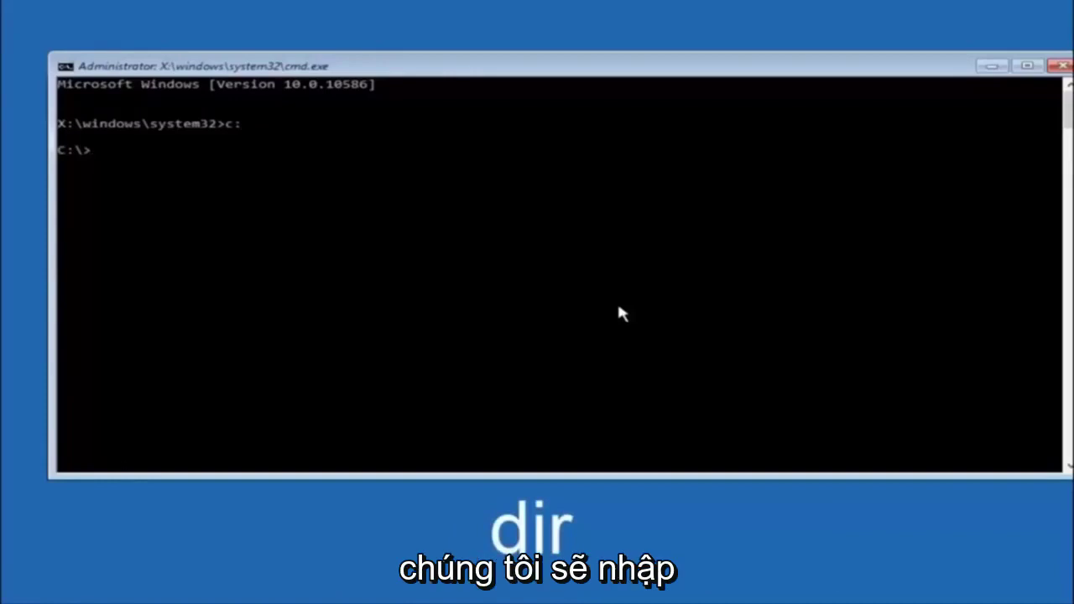
text(dir)
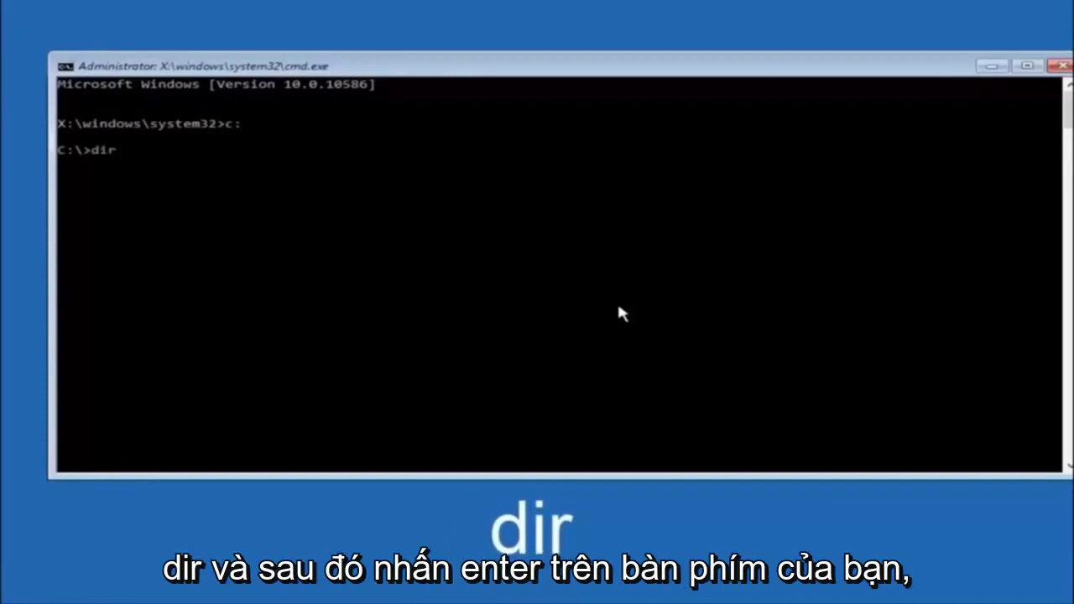
key(Return)
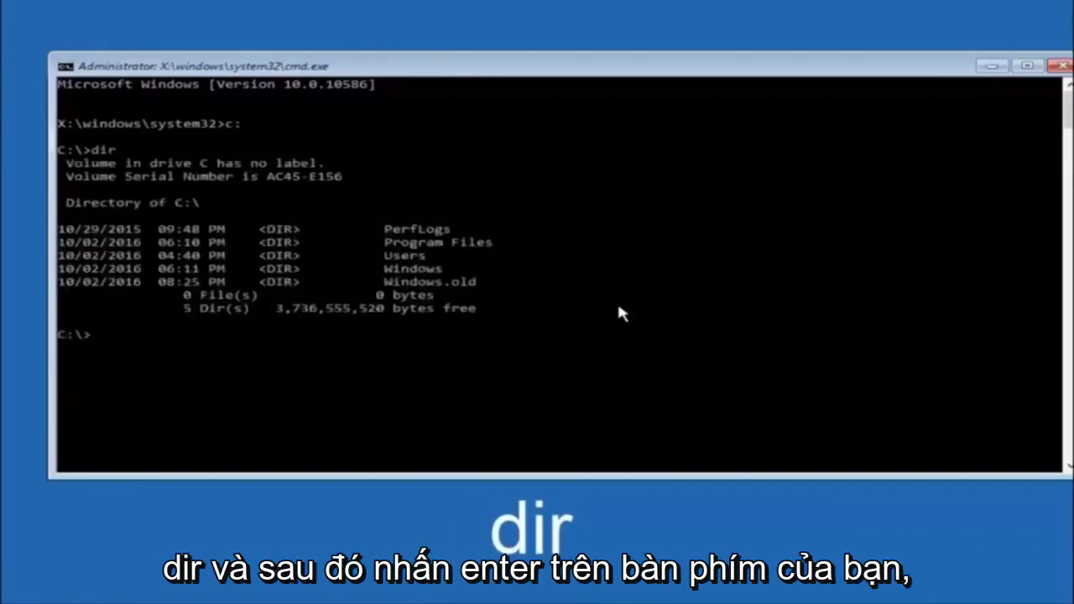
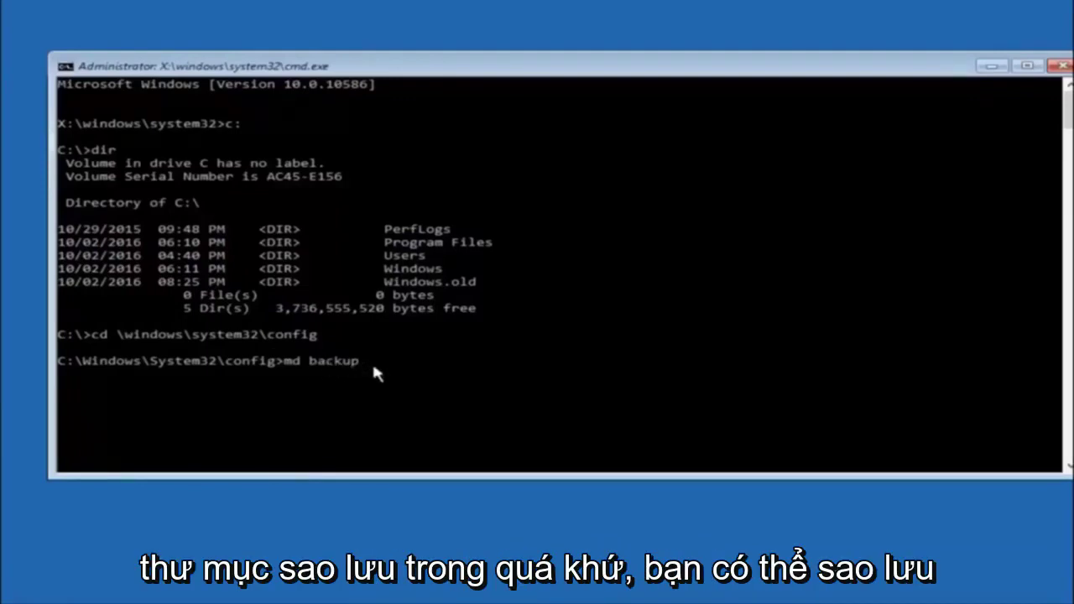
Create a folder named backup in C:\Windows\System32\config with the md command
text(1)
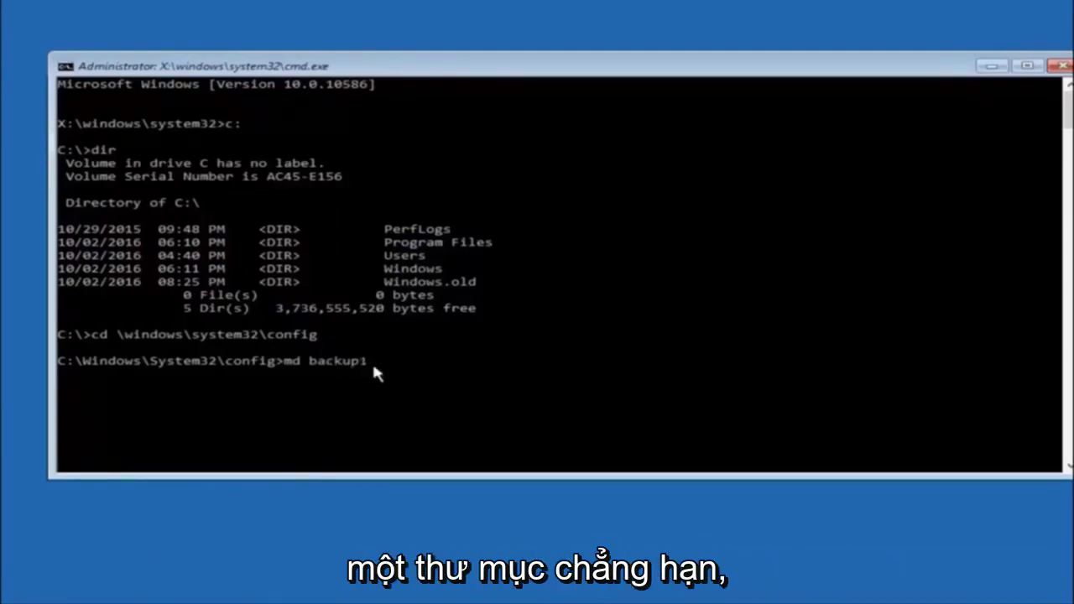
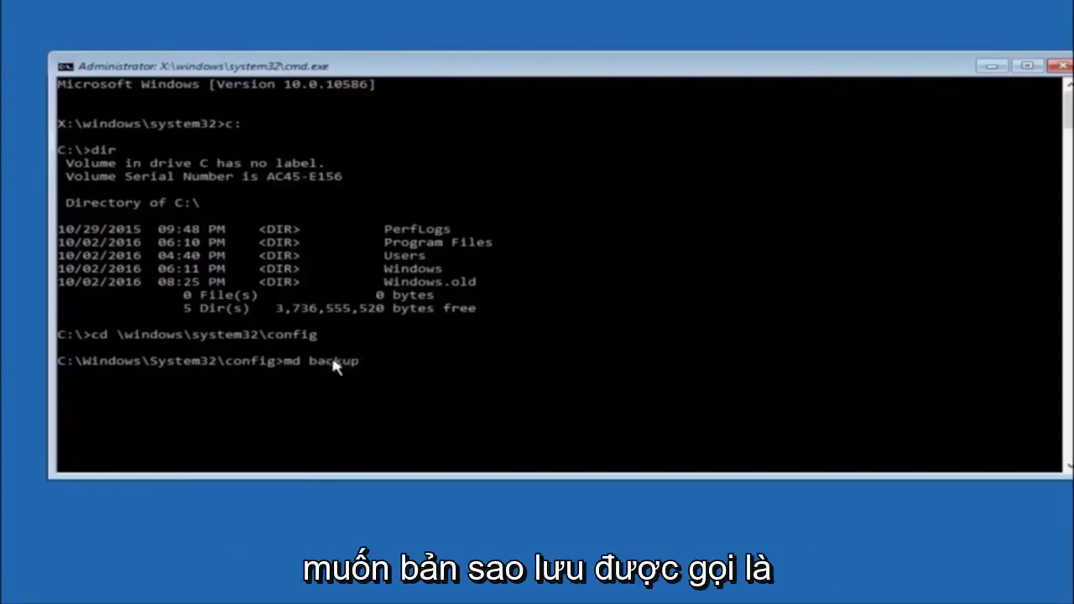
key(Return)
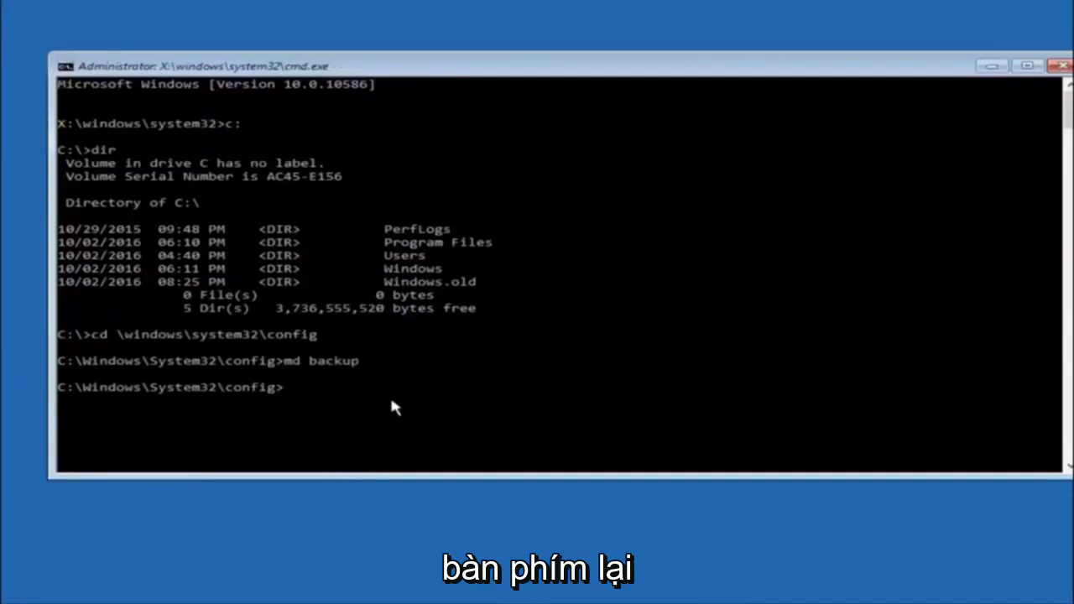
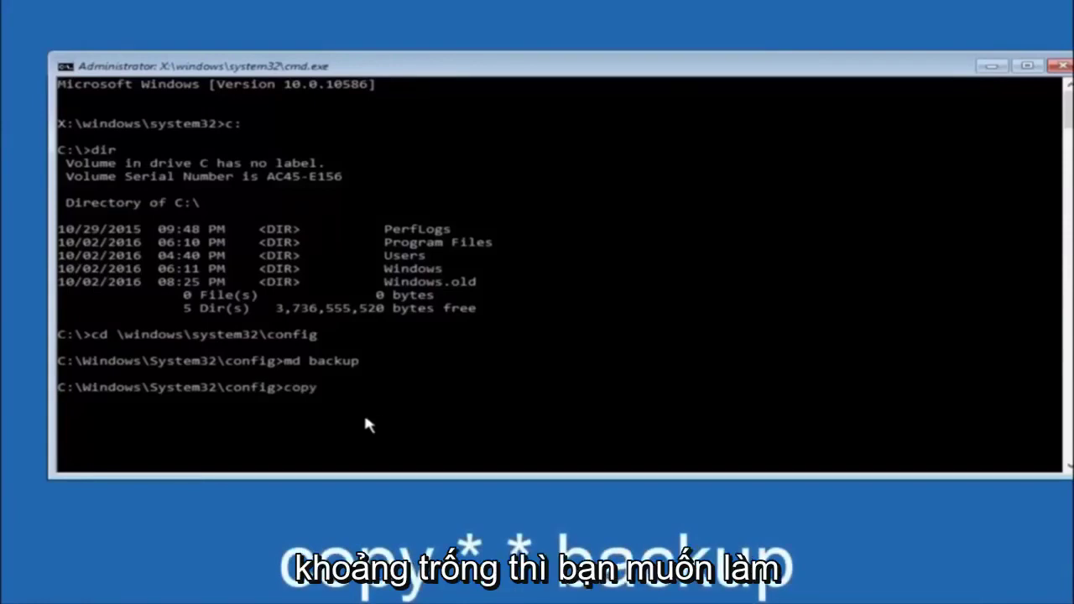
Copy all files from the config folder into the backup folder with copy *.* backup
text( *)
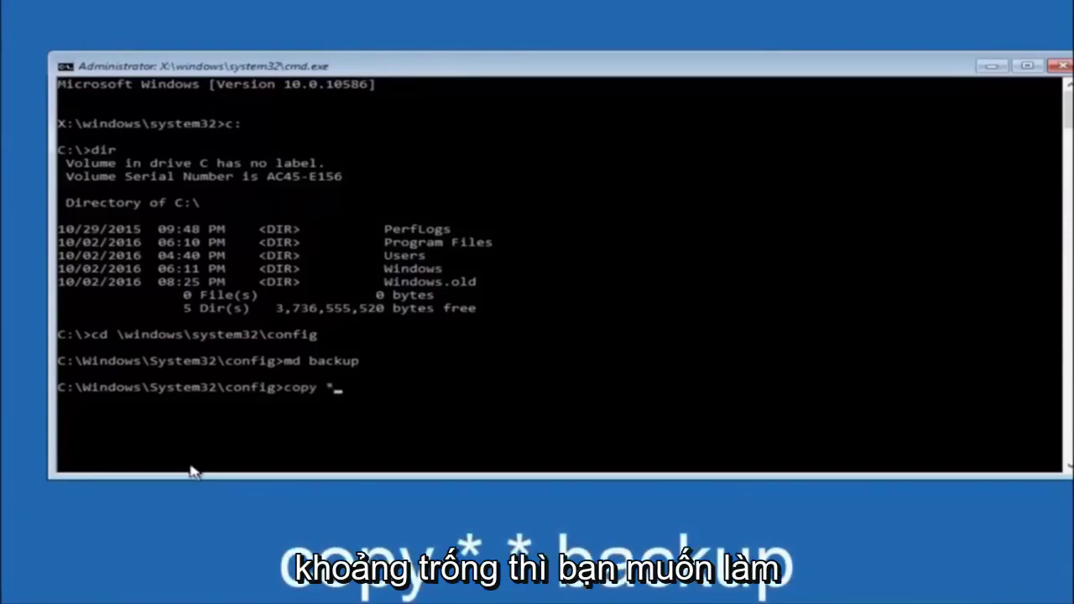
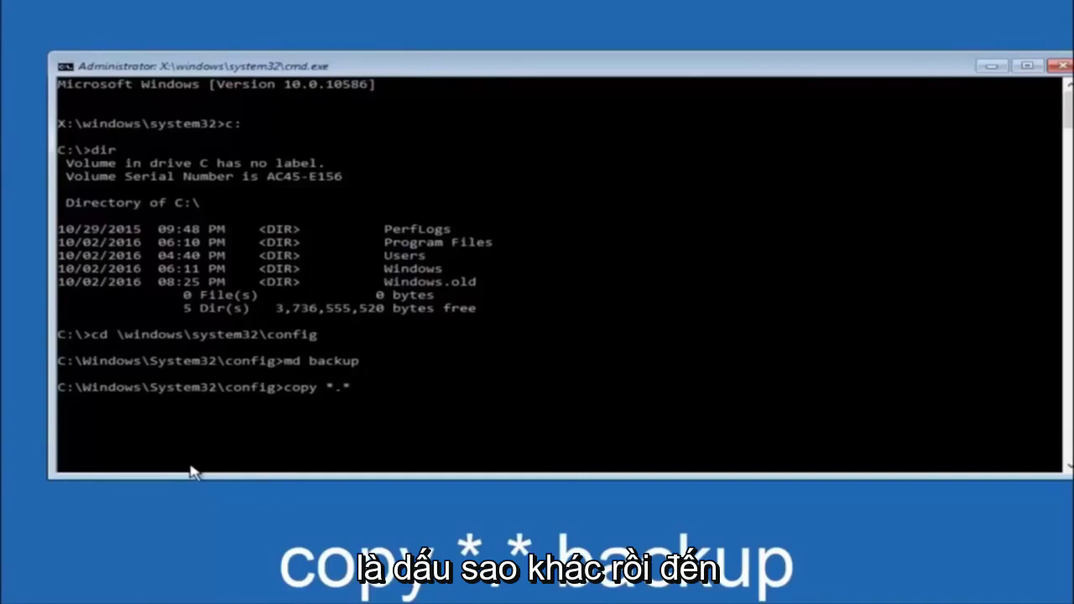
text(backup)
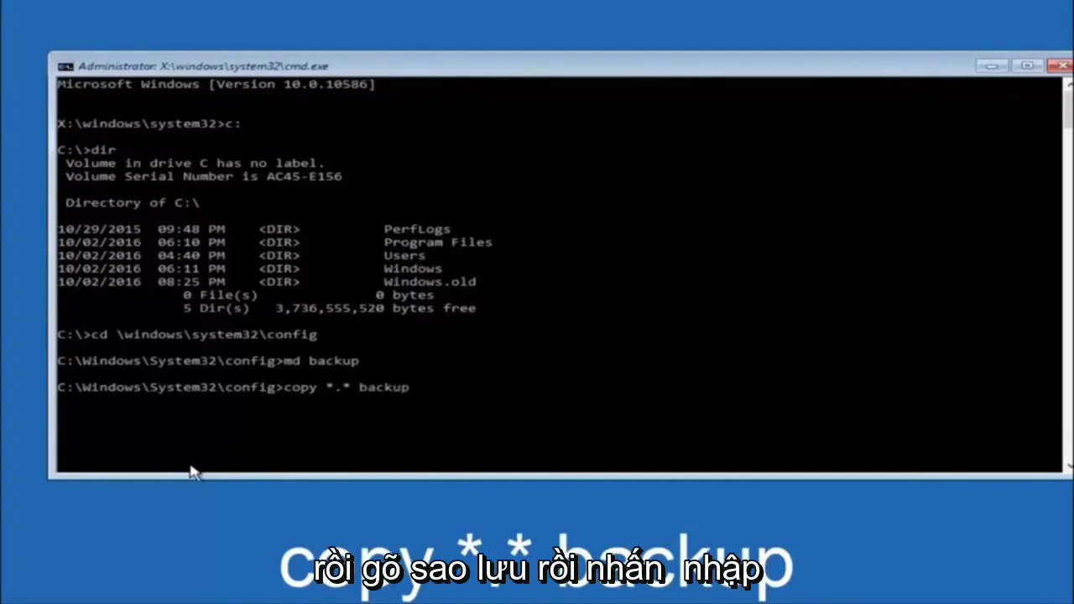
key(Return)
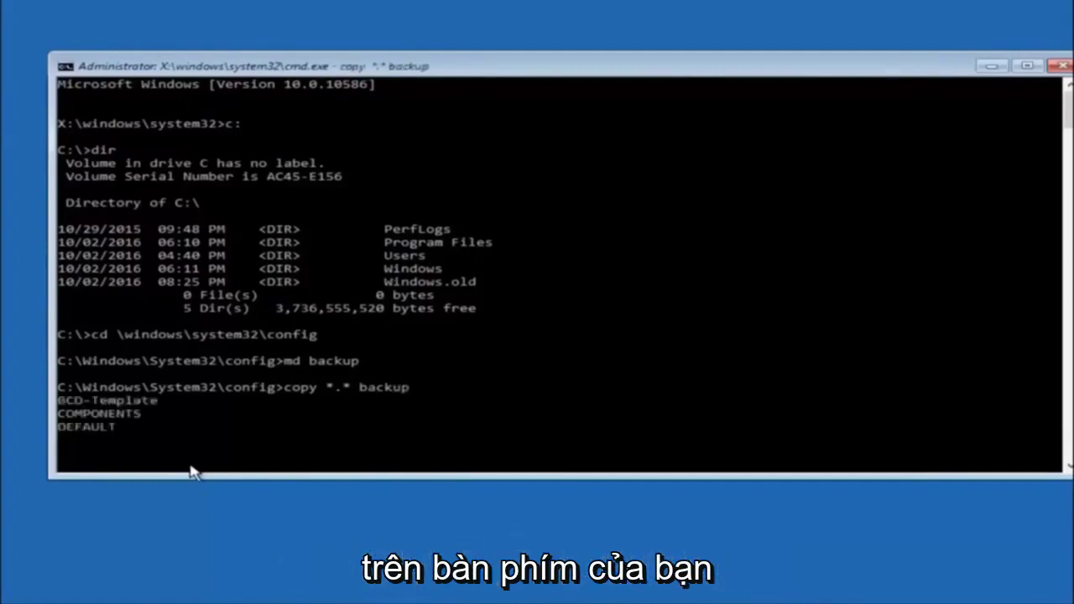
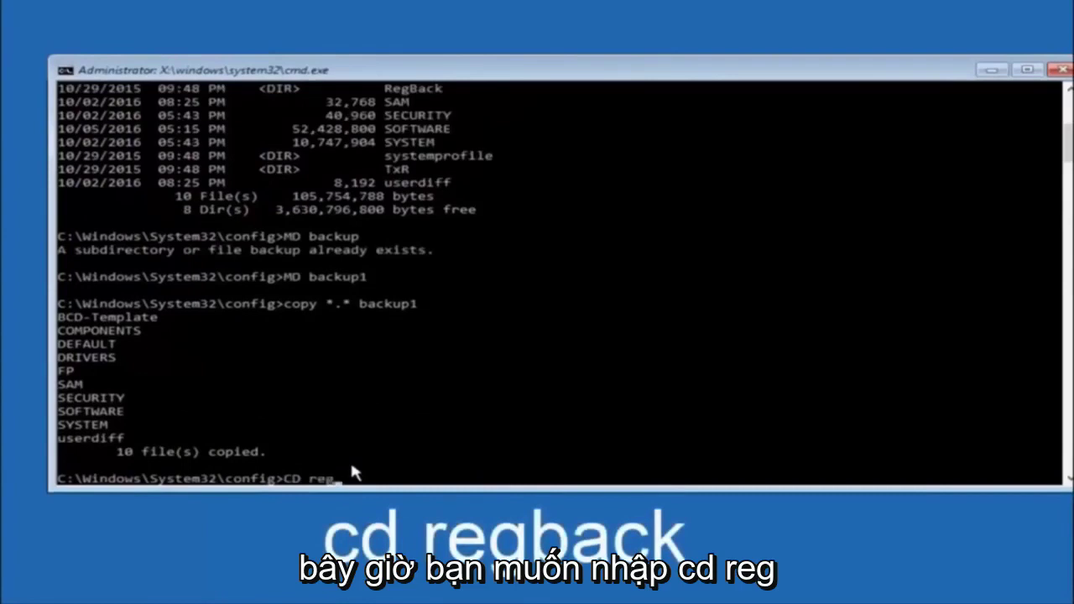
Change to the RegBack subfolder of config and list its contents with dir
text(back)
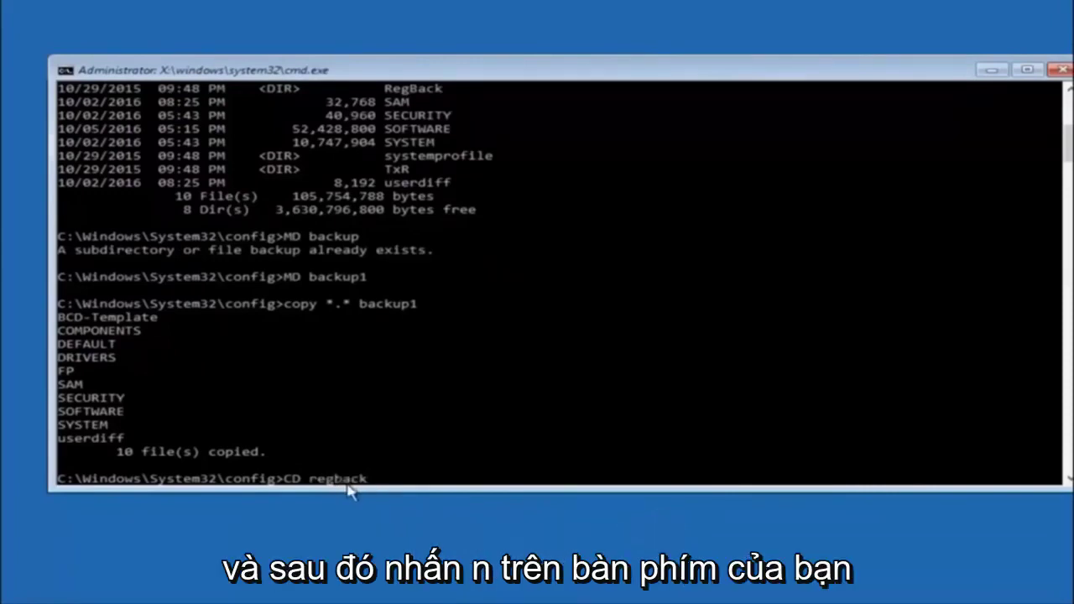
key(Return)
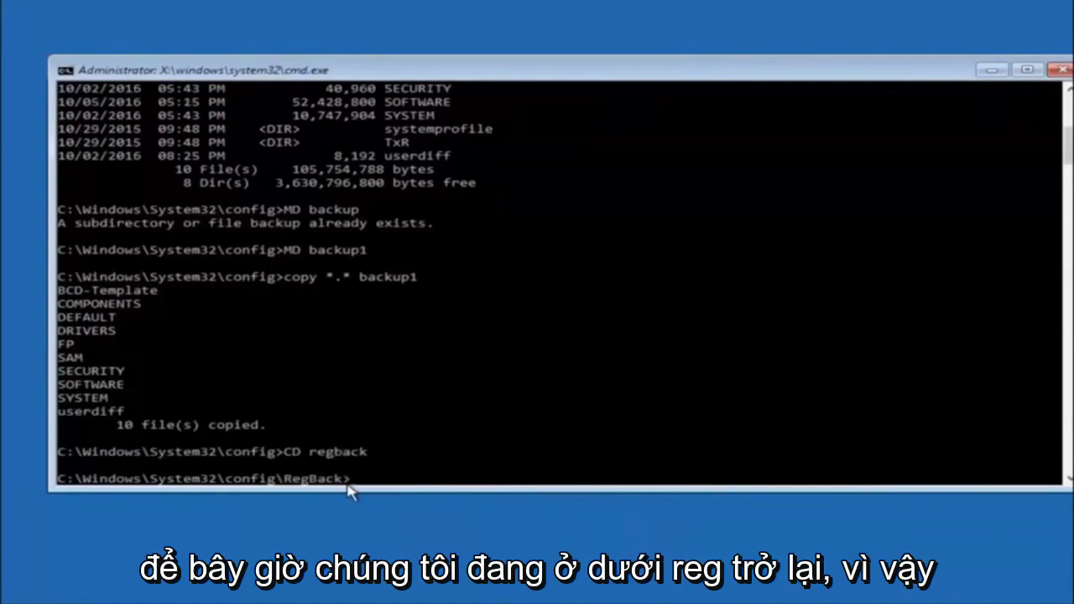
text(dir)
key(Return)
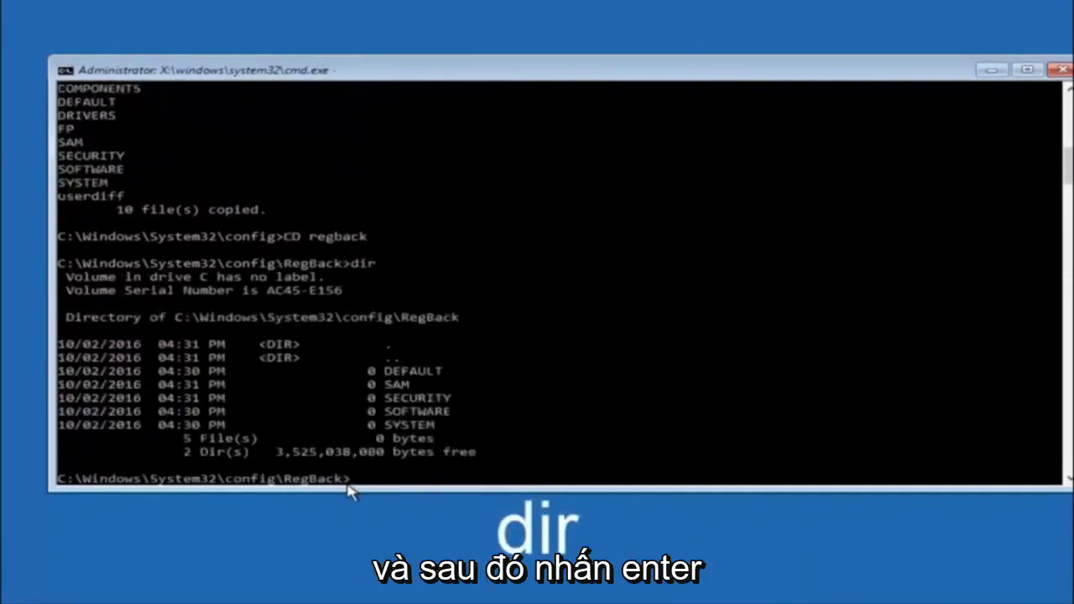
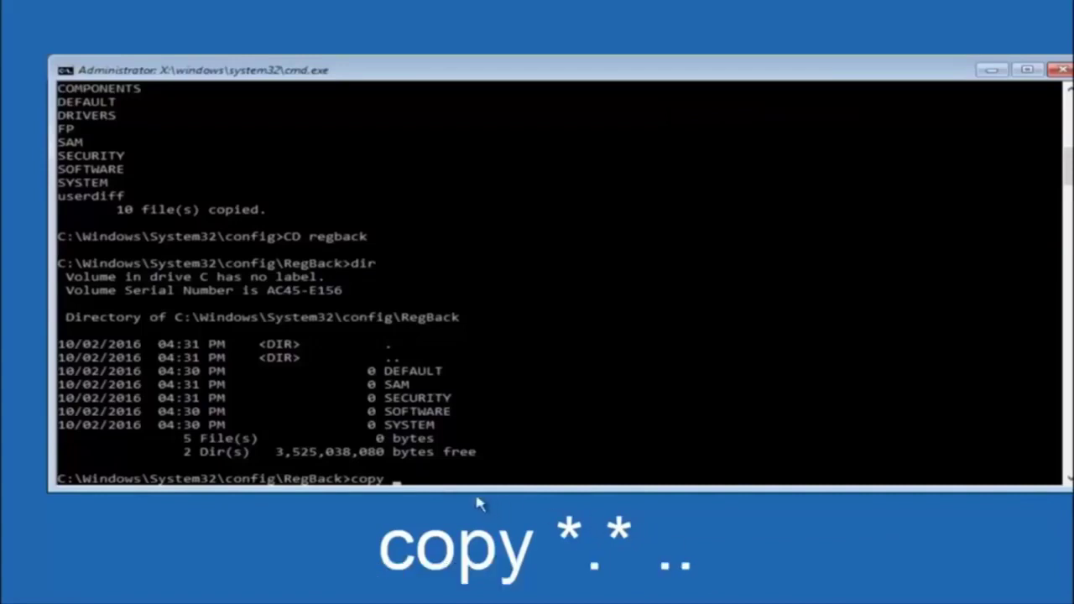
Copy all RegBack files into the parent config folder with copy *.* .., answering A to overwrite all existing files
click(400, 480)
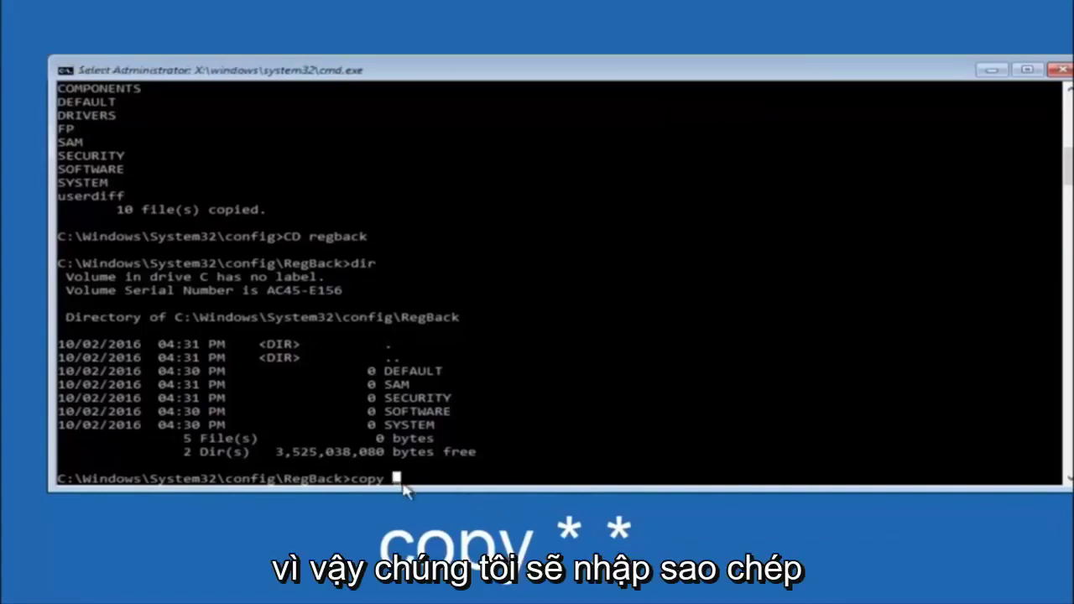
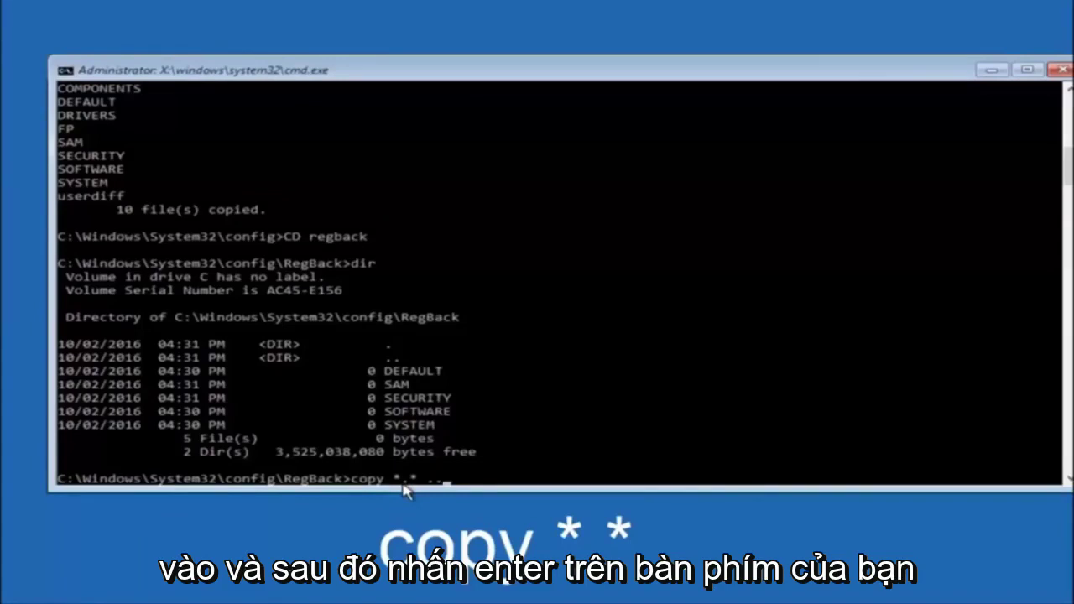
key(Return)
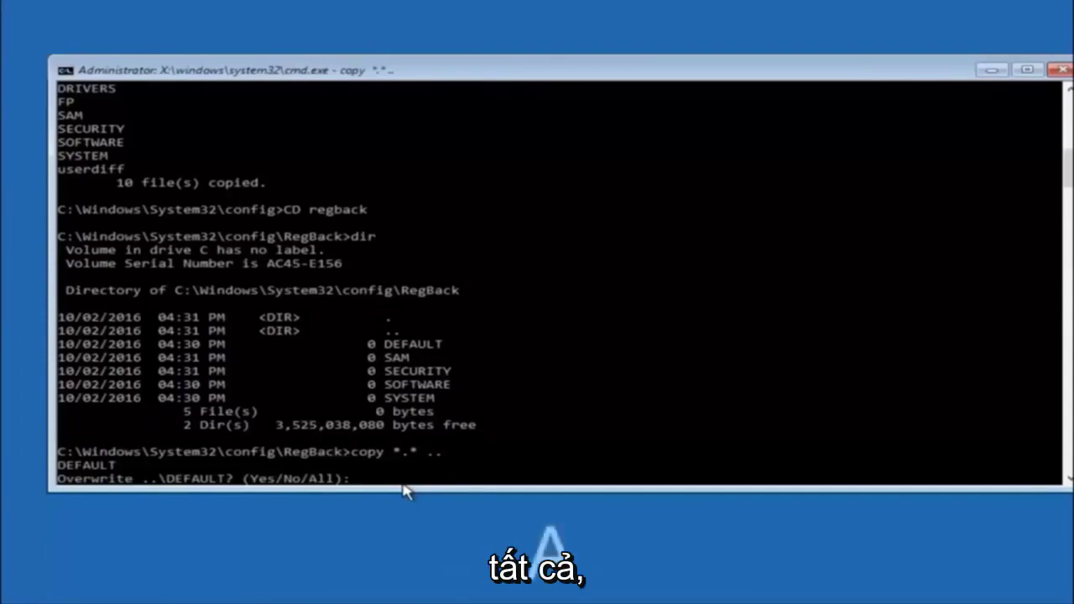
text(A)
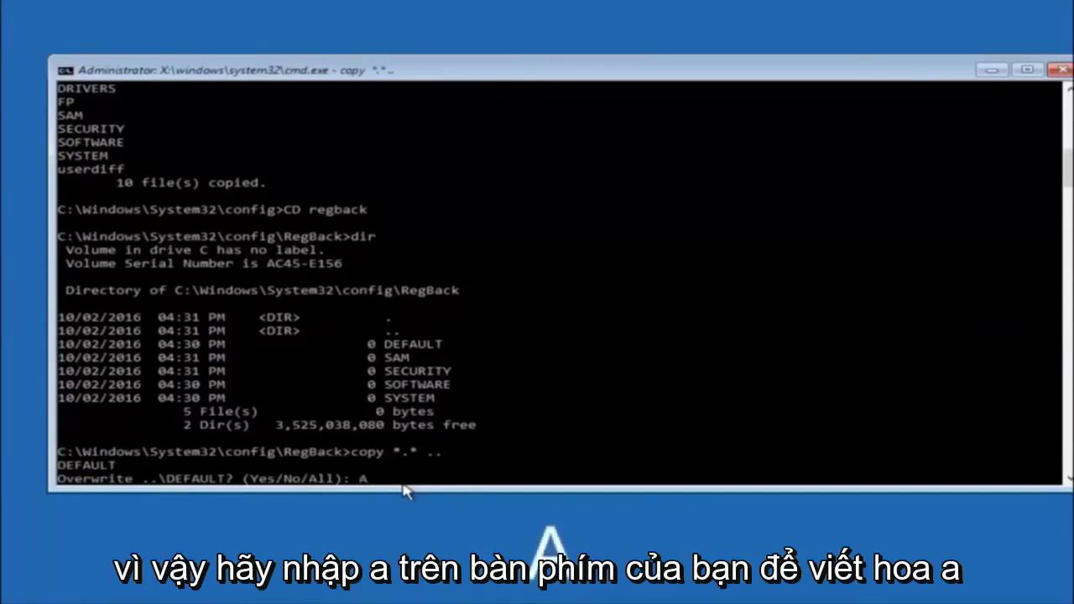
key(Return)
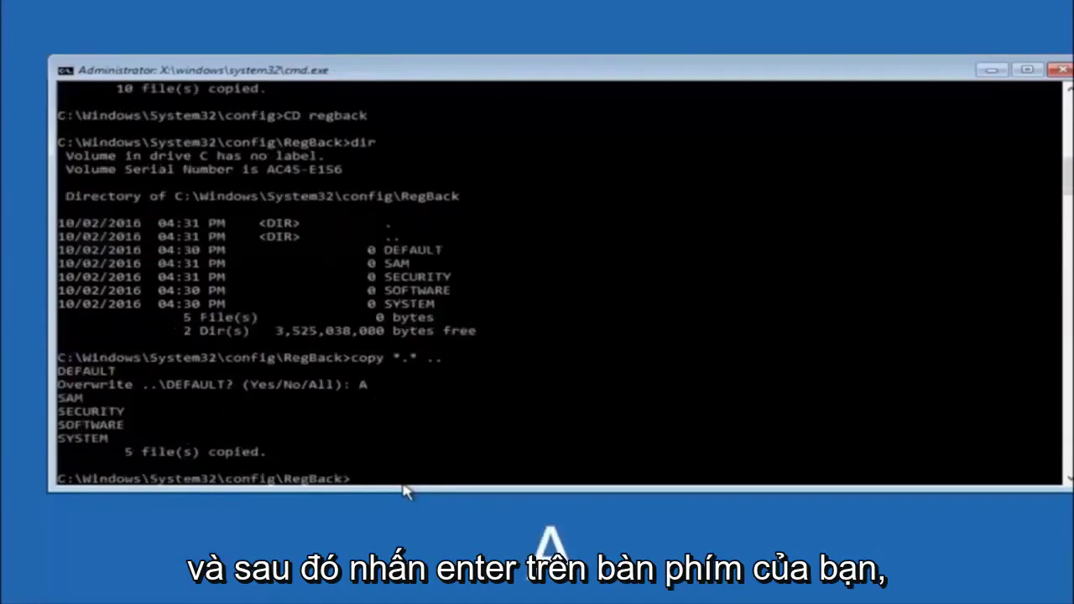